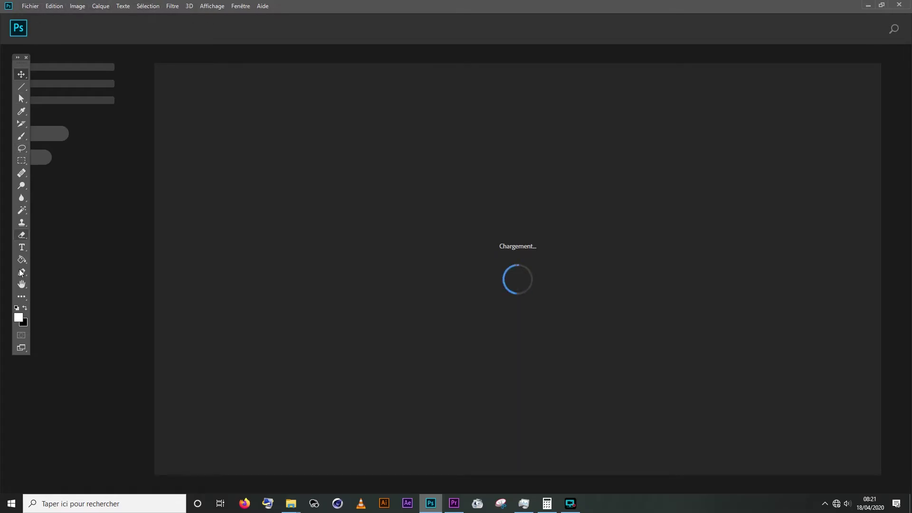
Step: Start a new document and name it CARTE DE VISITE
click(29, 8)
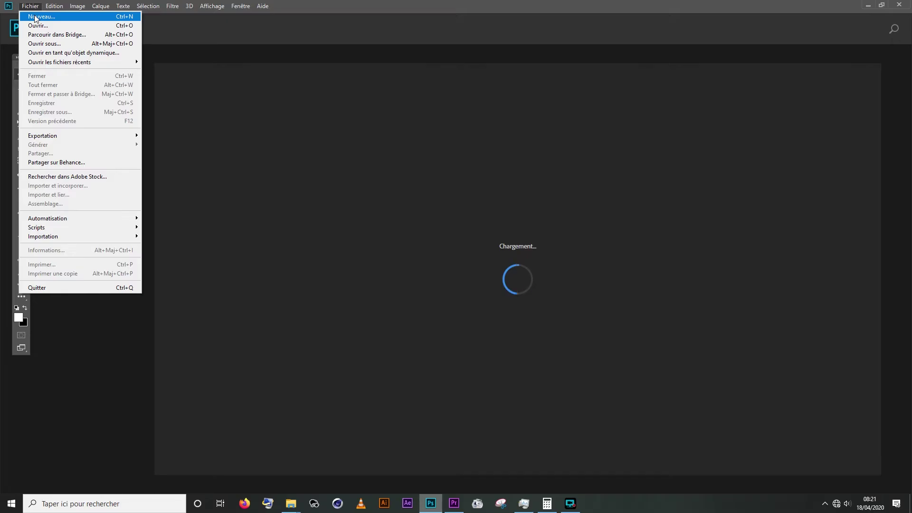
click(35, 17)
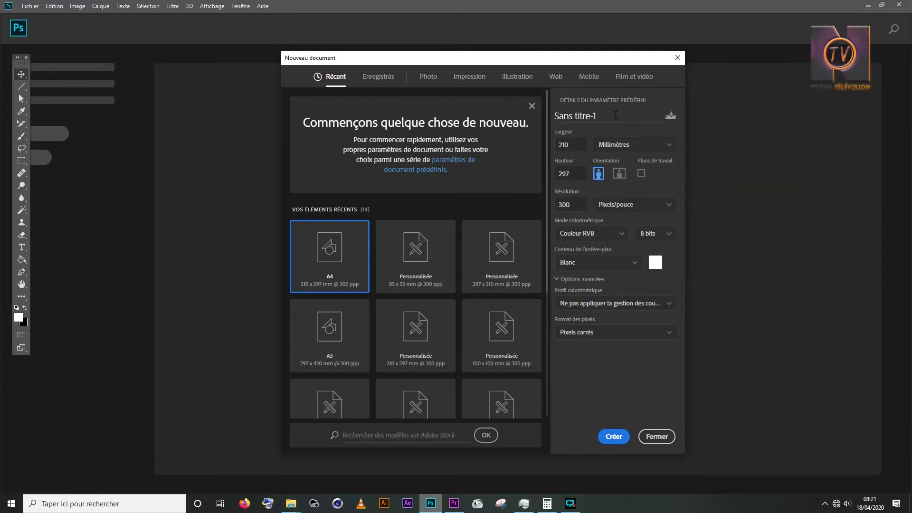
click(615, 115)
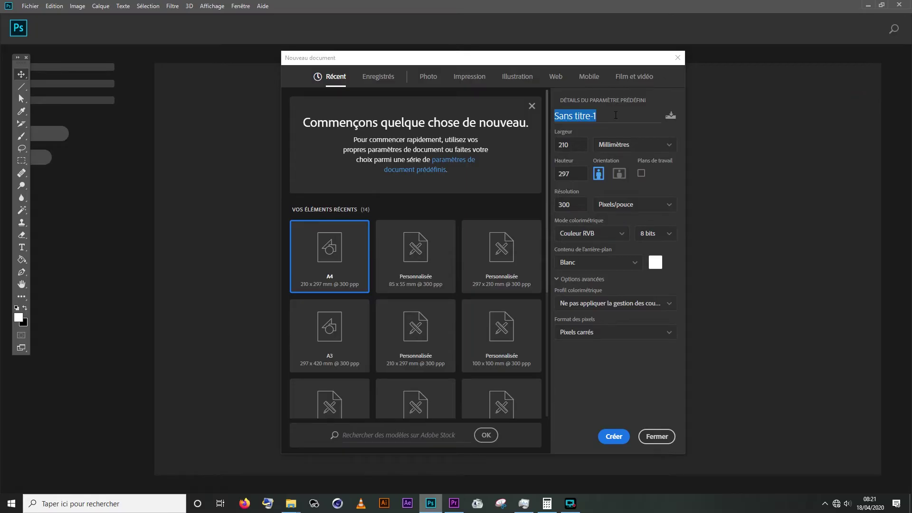
key(BackSpace)
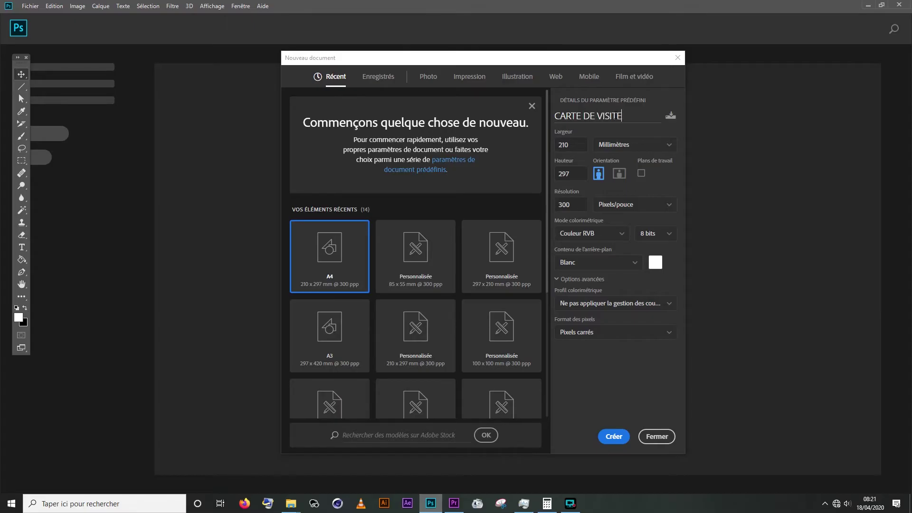
click(627, 115)
click(627, 115)
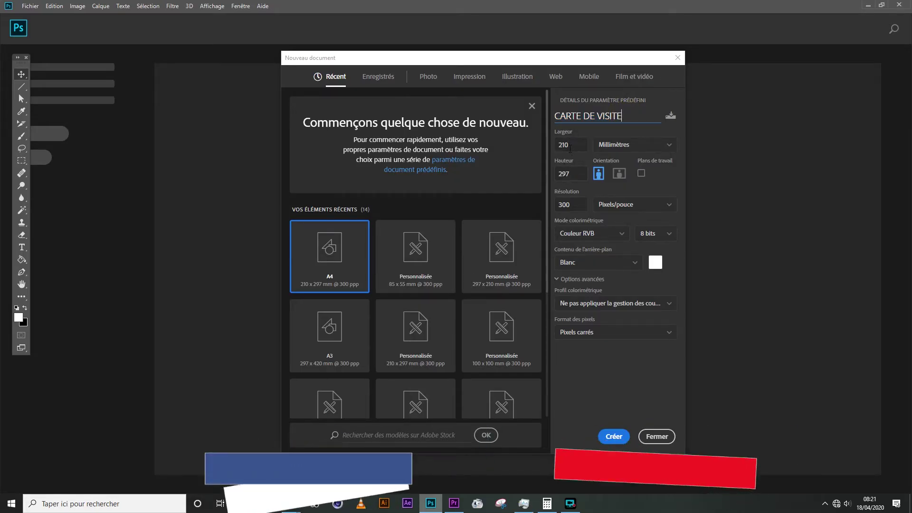
Step: Set the new document's width to 90 mm and its height to 135 mm
drag(573, 145, 553, 146)
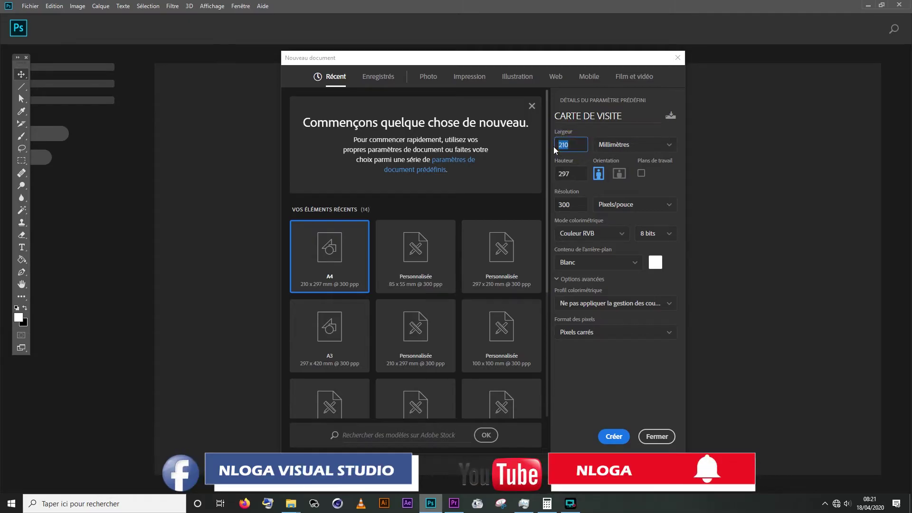
text(90)
click(549, 176)
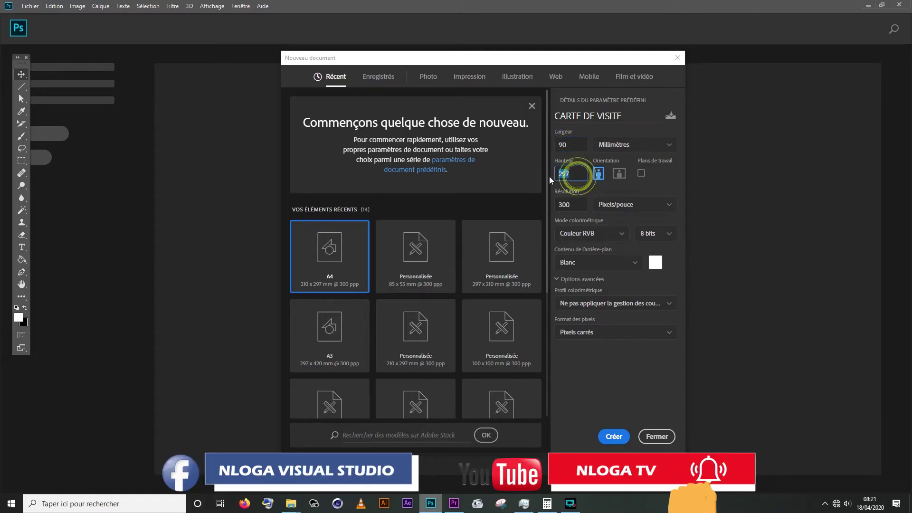
text(135)
double_click(572, 175)
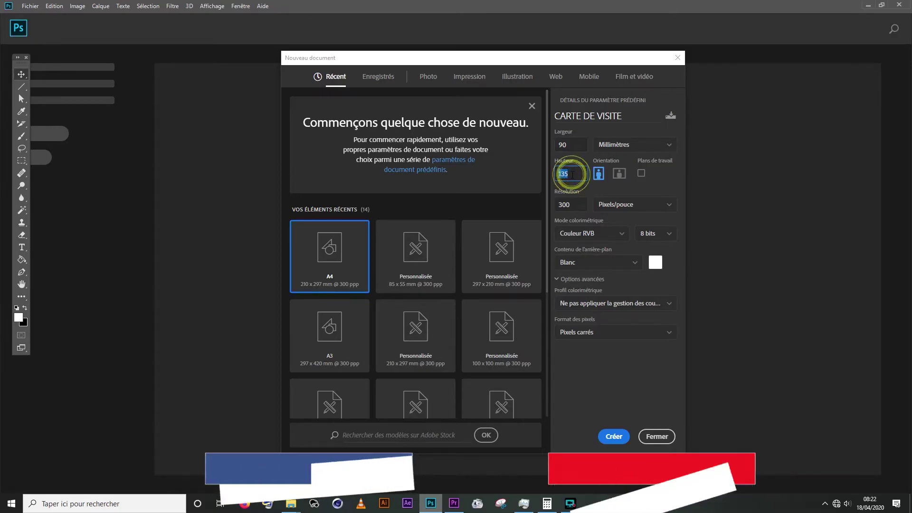
click(568, 144)
double_click(577, 174)
click(578, 144)
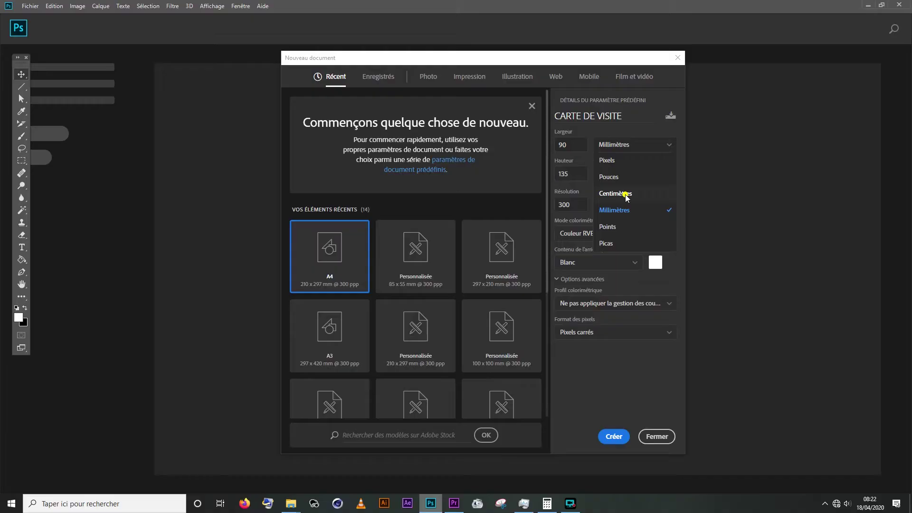
Step: Switch the new document's unit to Centimètres, back to Millimètres, and again to Centimètres
click(625, 194)
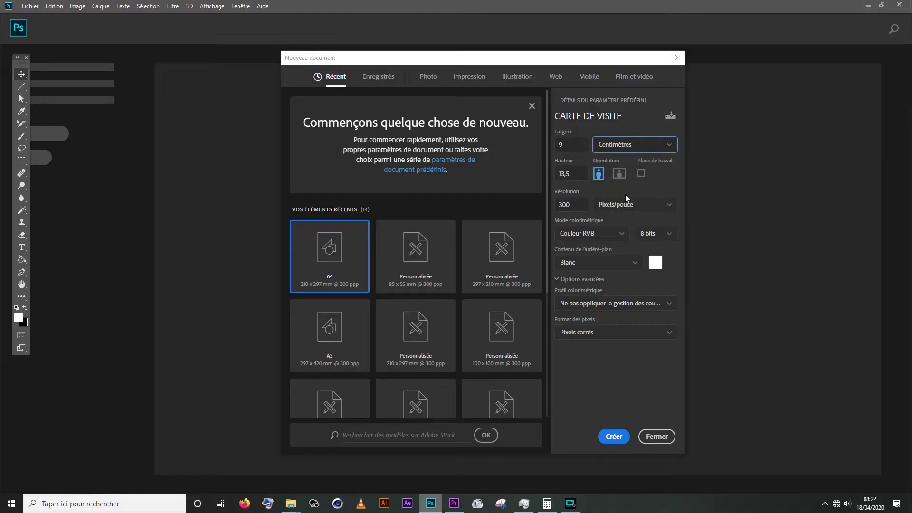
click(671, 151)
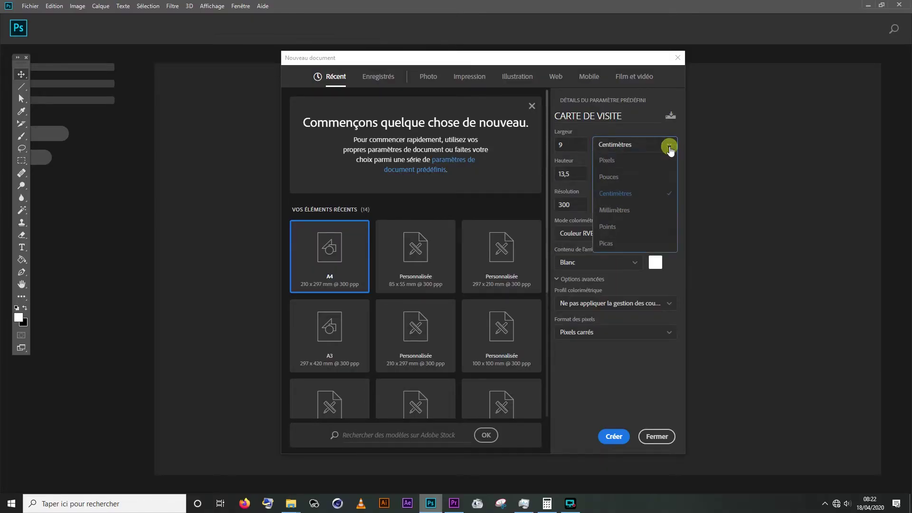
click(633, 211)
click(663, 144)
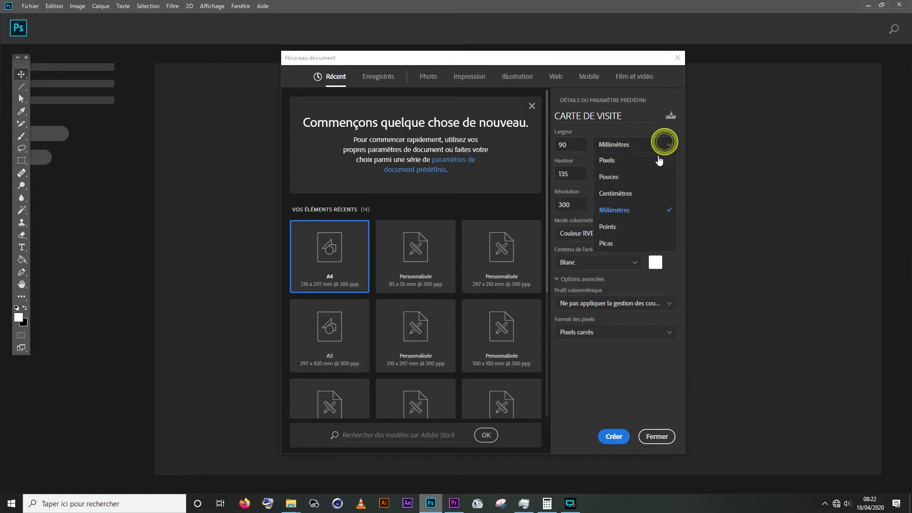
click(637, 194)
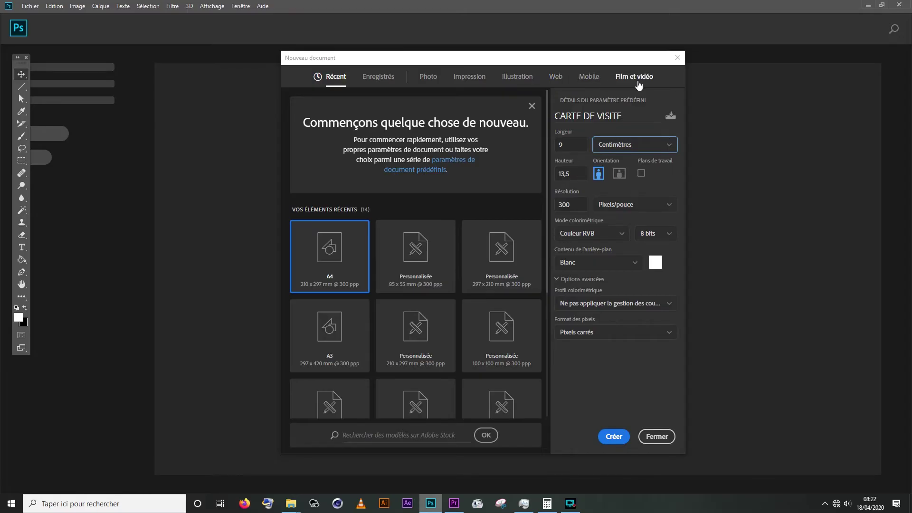
Step: Browse the blank document presets for Photo, Impression, Illustration, Web, Mobile and Film et vidéo
click(425, 79)
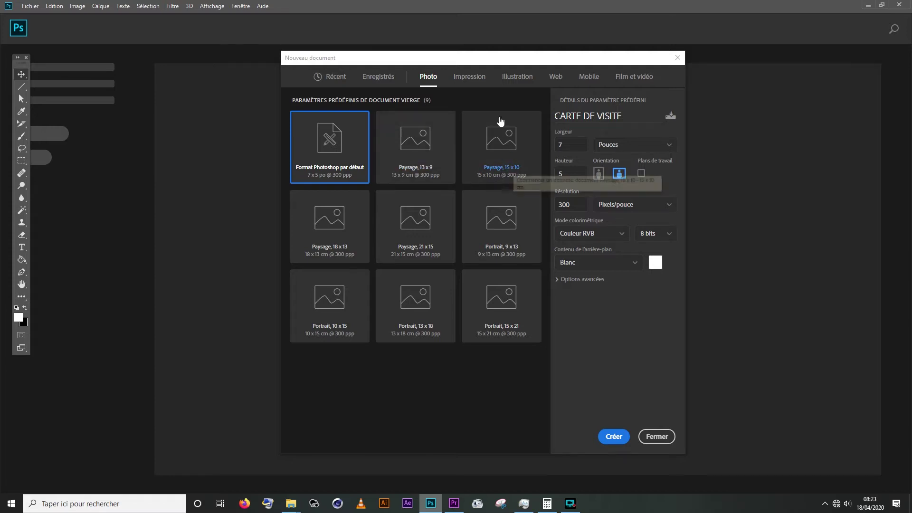
click(476, 80)
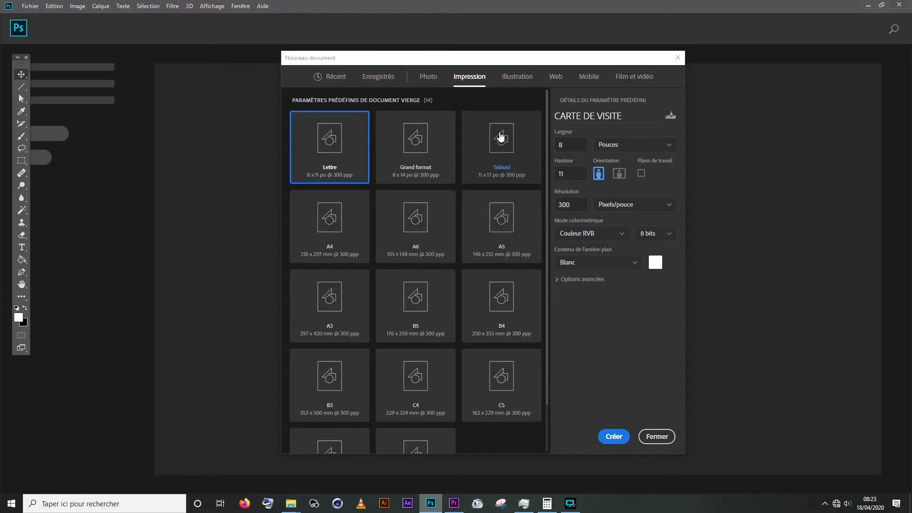
click(517, 80)
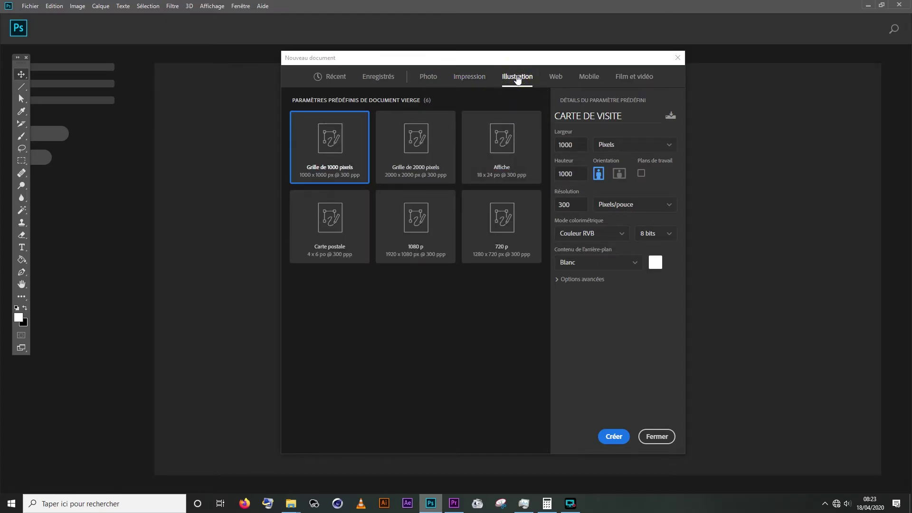
click(553, 80)
click(588, 78)
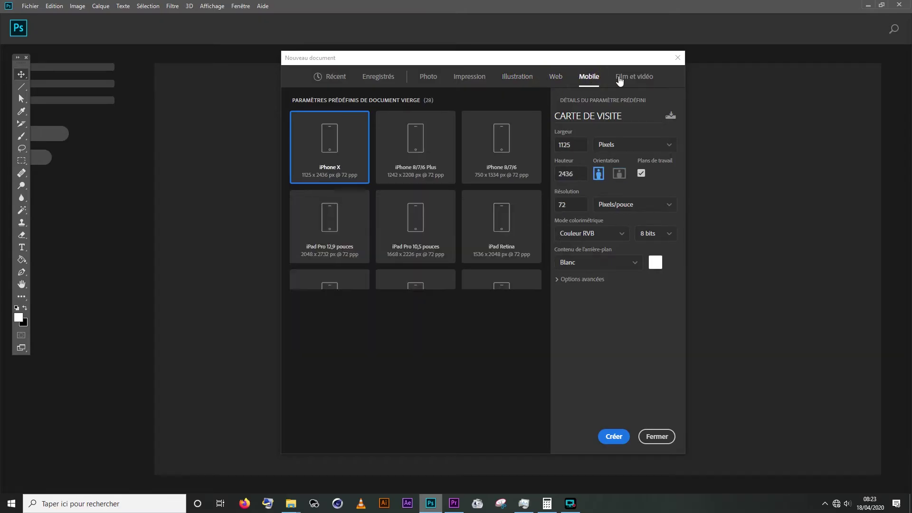
click(623, 79)
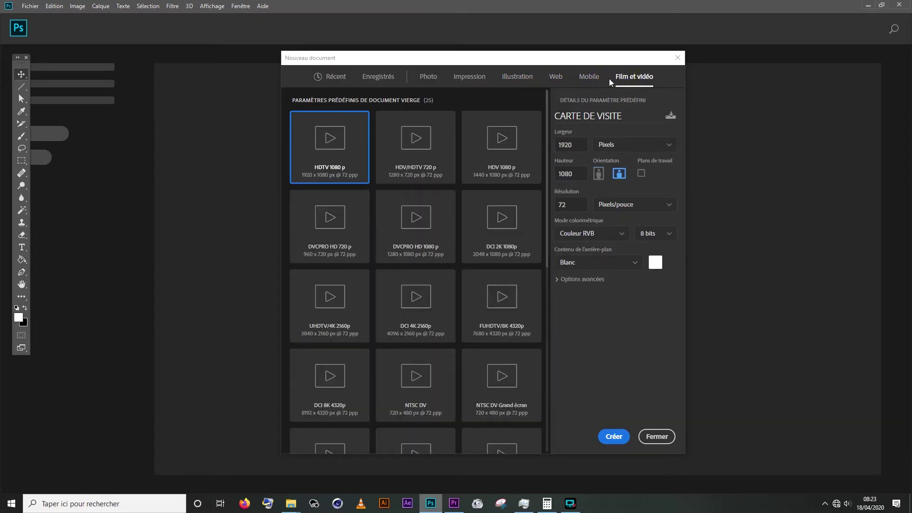
Step: Create the document from the A4 print preset in portrait orientation
click(457, 81)
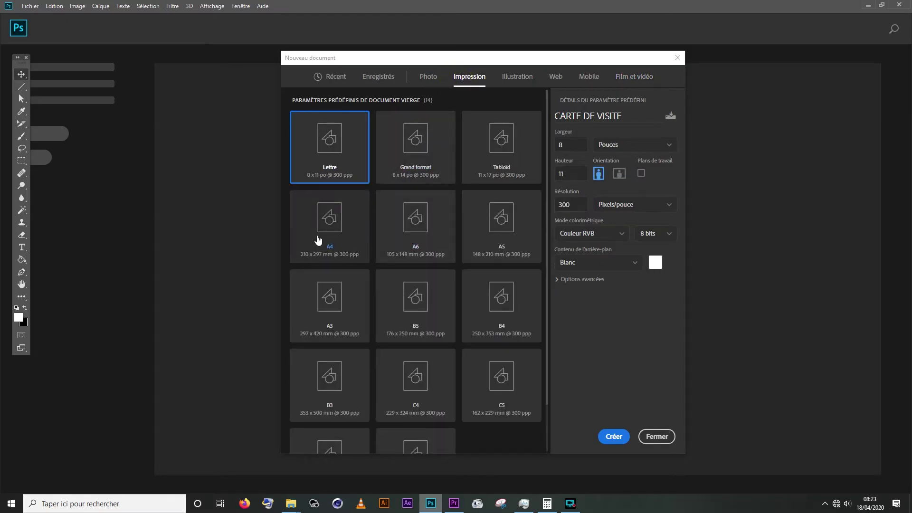
click(328, 229)
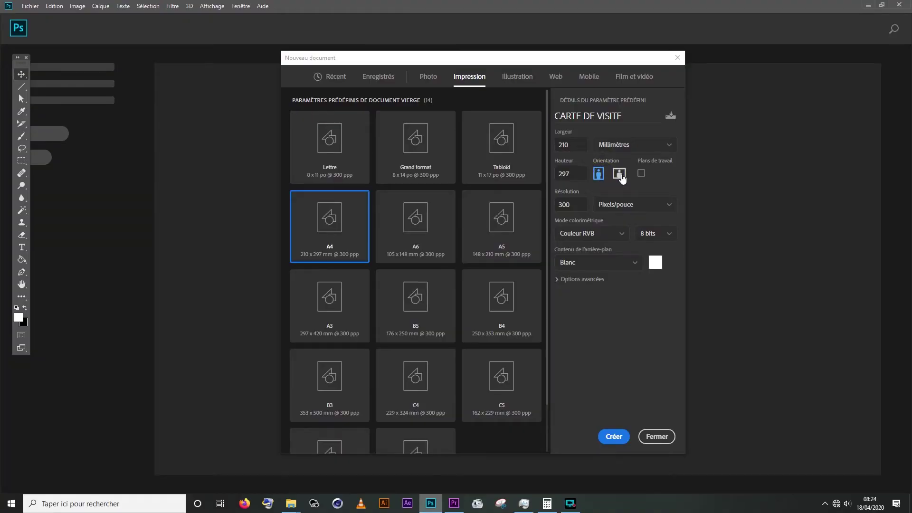
click(621, 176)
click(599, 174)
click(613, 437)
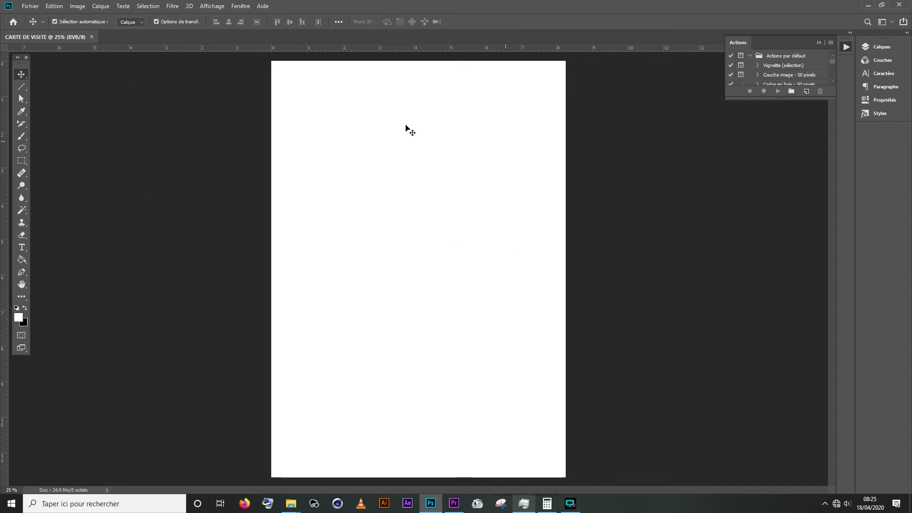
Step: Create a second new document 85 mm wide and 55 mm high
click(30, 6)
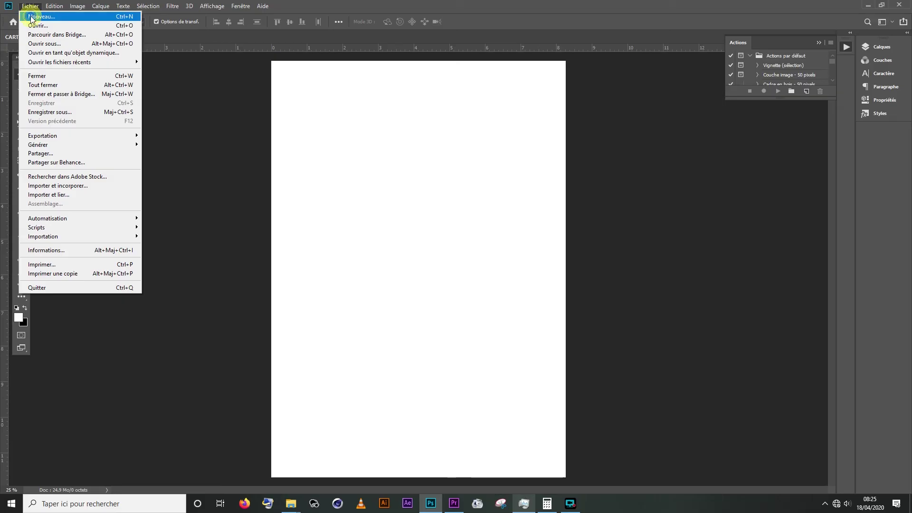
click(31, 17)
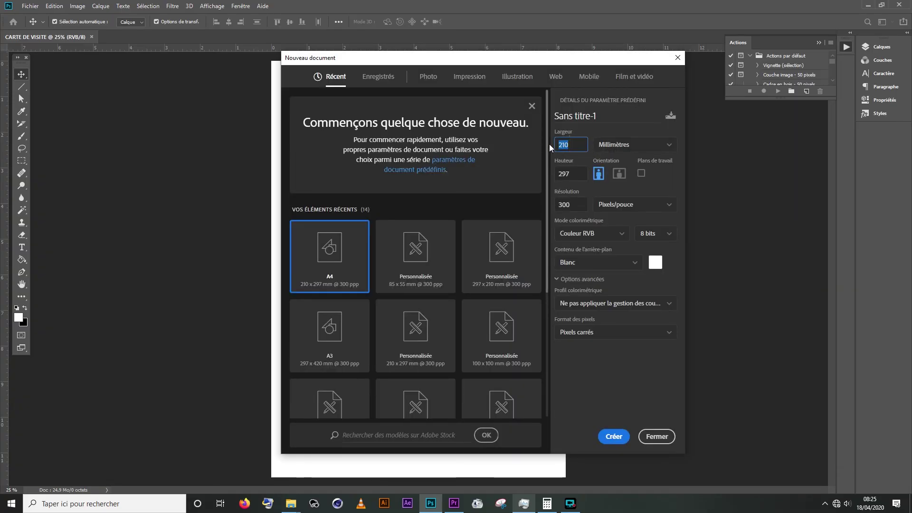
text(85)
drag(575, 174, 556, 173)
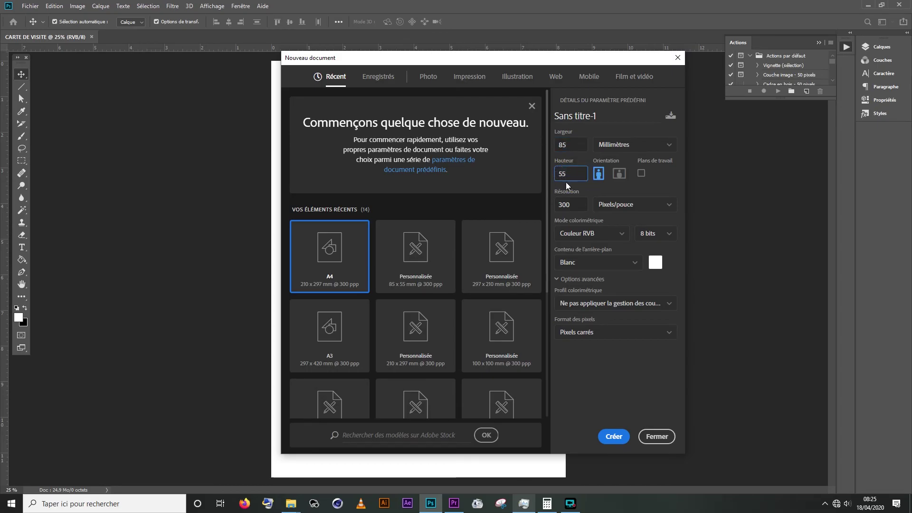
click(613, 435)
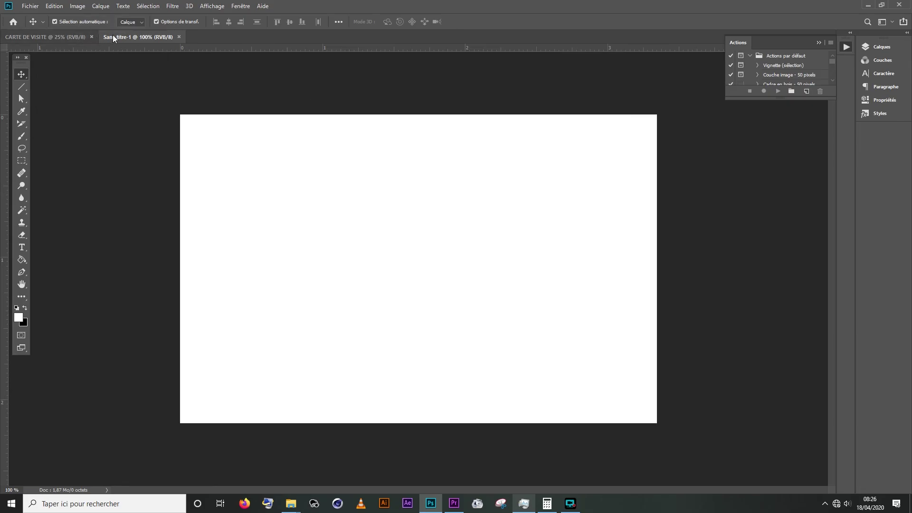
Step: Compare the A4 CARTE DE VISITE document with the 85 x 55 mm one by switching between them
click(71, 36)
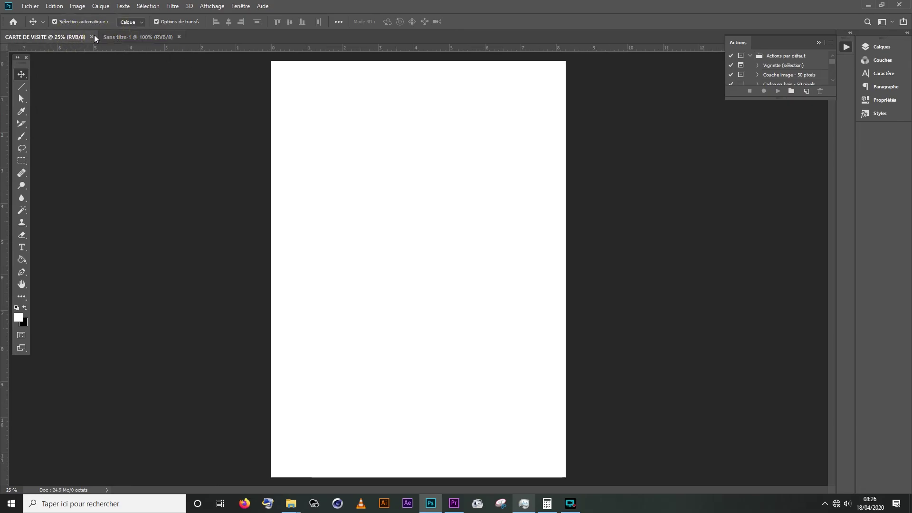
click(127, 37)
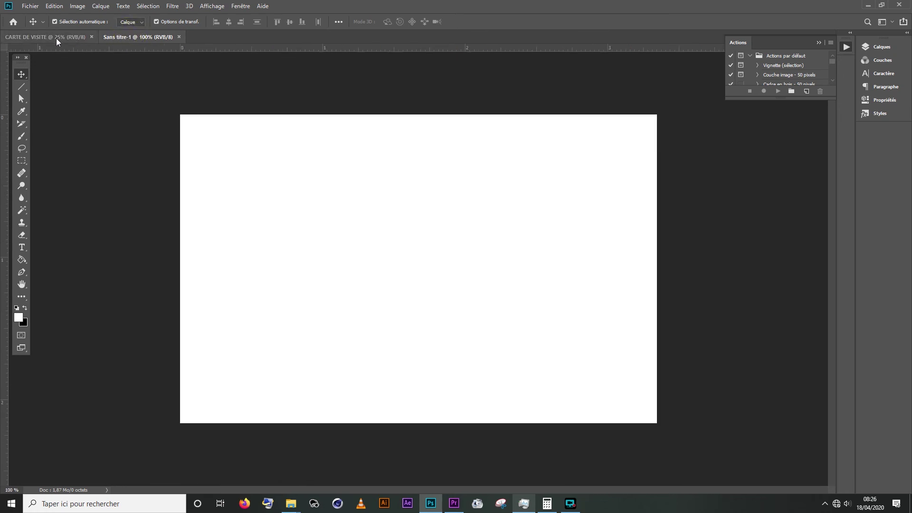
click(56, 38)
click(122, 36)
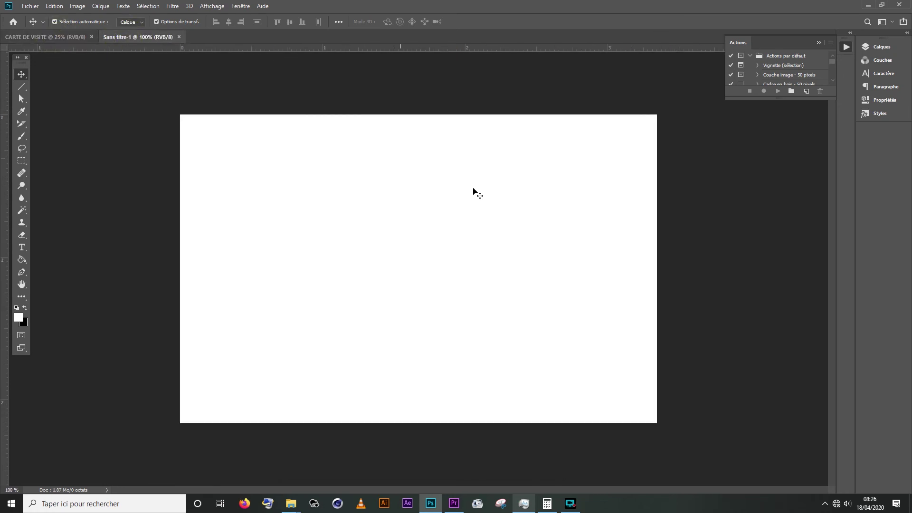
click(58, 37)
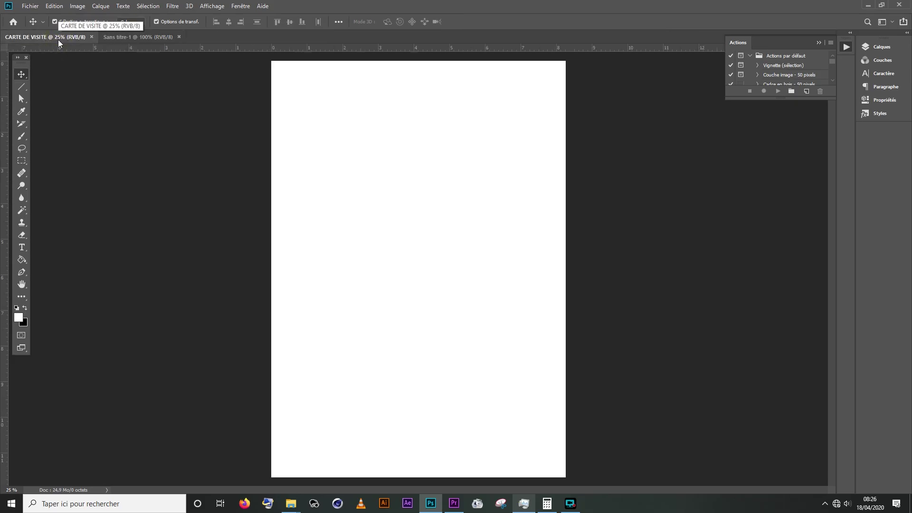